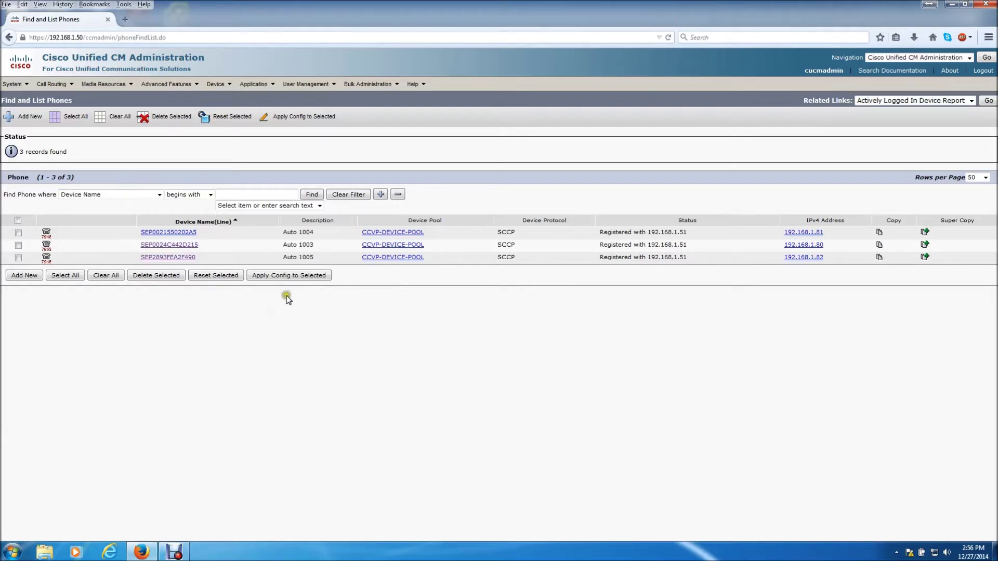
Step: Add and save a new partition named BackDoor_pt under Call Routing > Class of Control
click(236, 250)
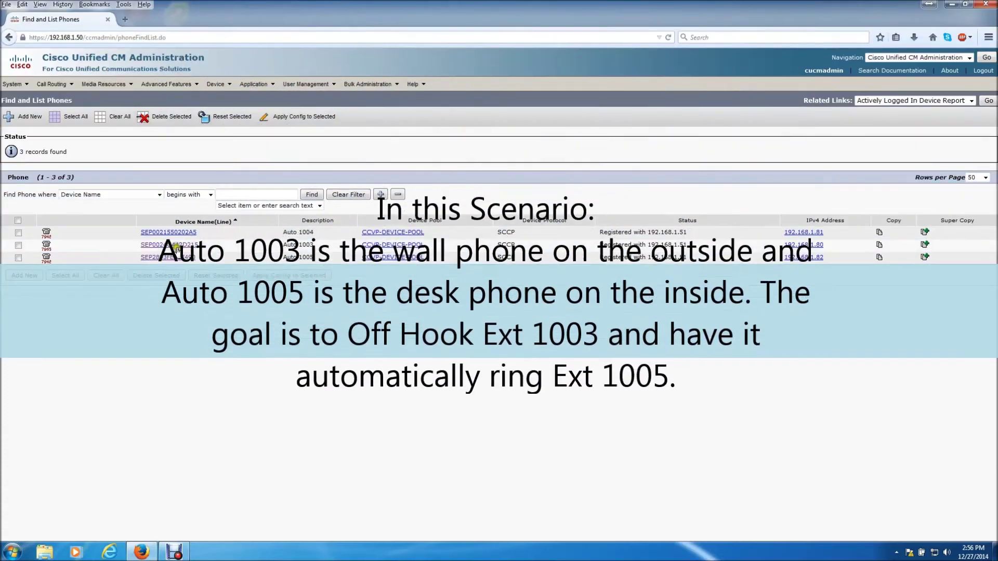
click(52, 84)
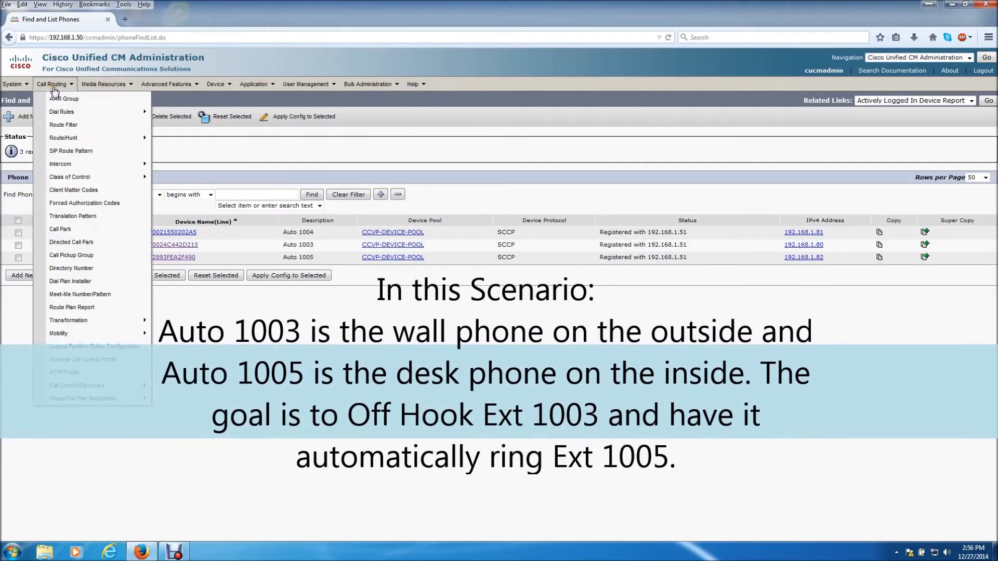
mouse_move(71, 176)
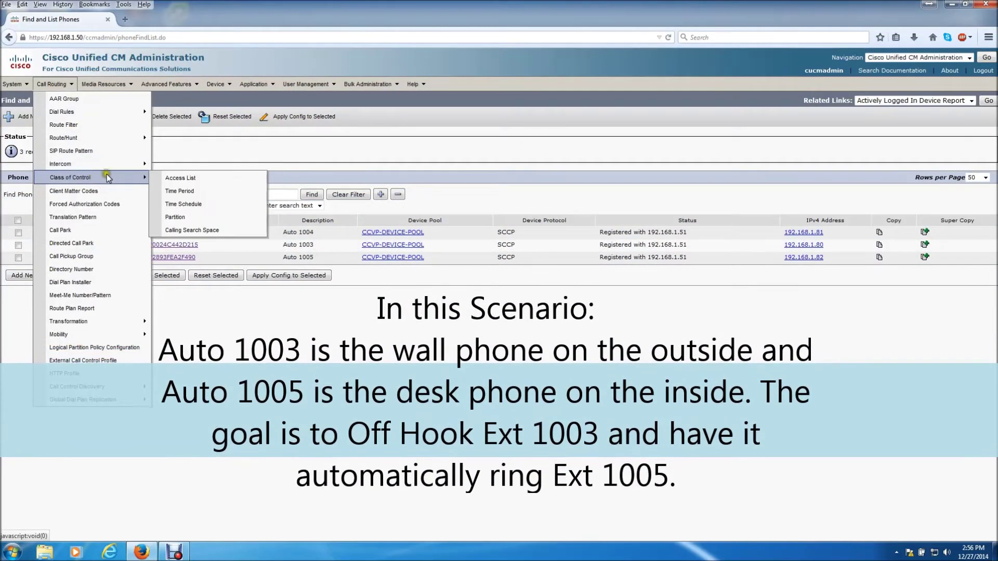
click(194, 217)
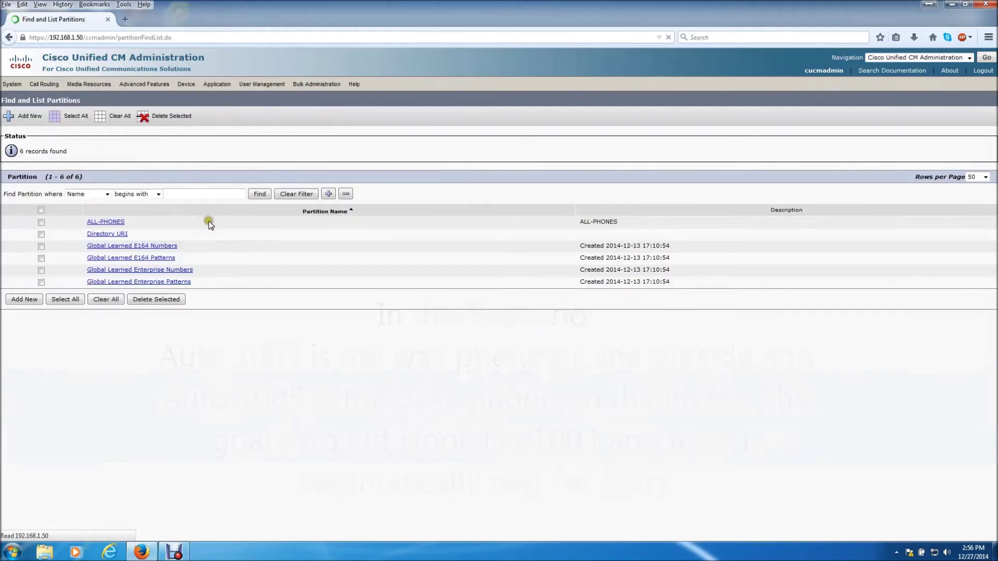
click(25, 299)
text(BackDoor_pt)
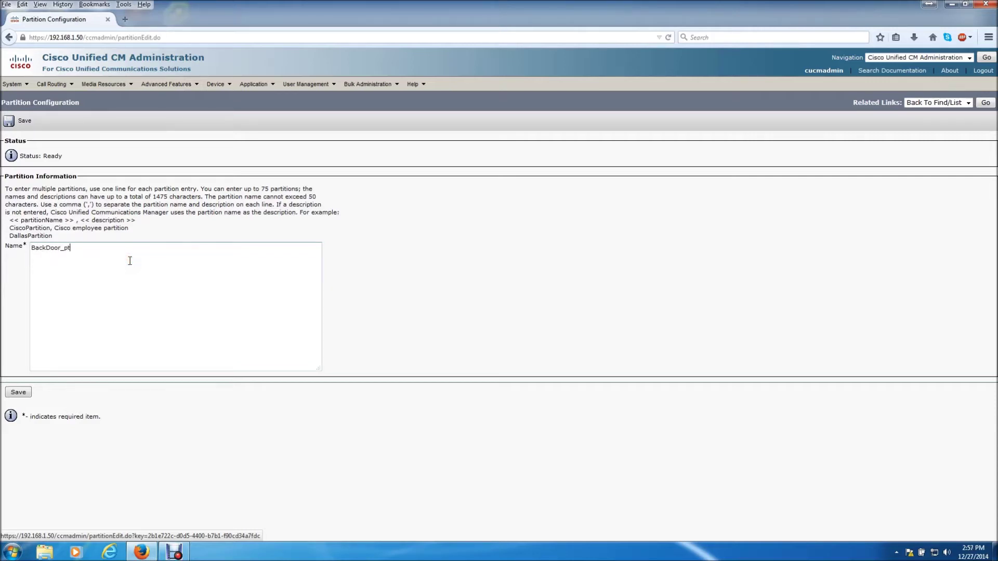
click(8, 386)
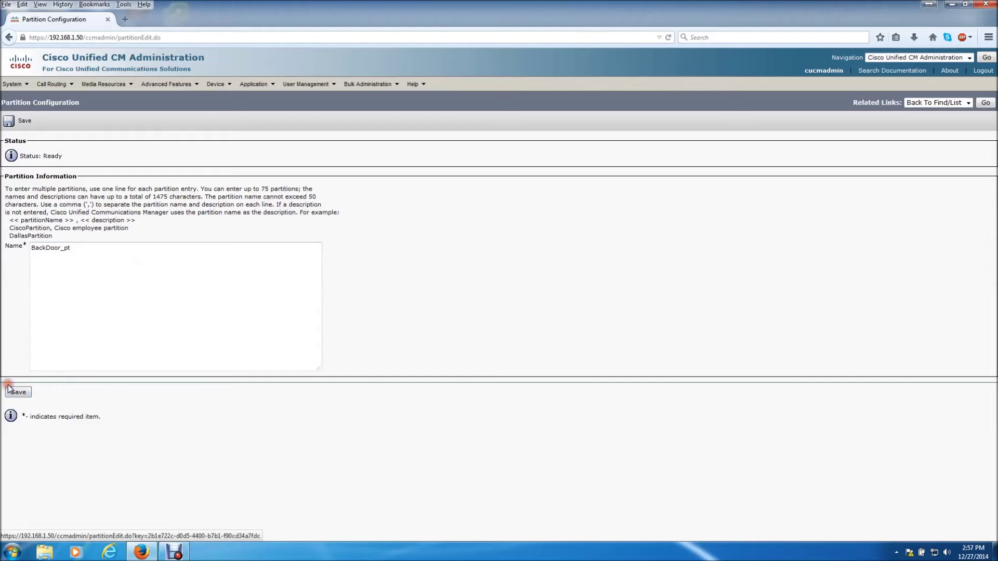
click(10, 390)
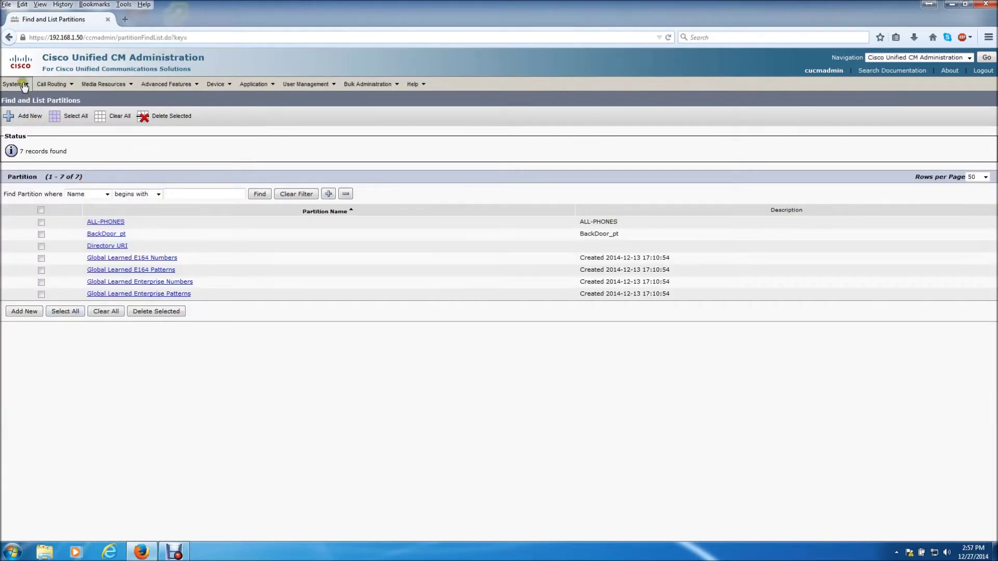
mouse_move(52, 83)
mouse_move(70, 178)
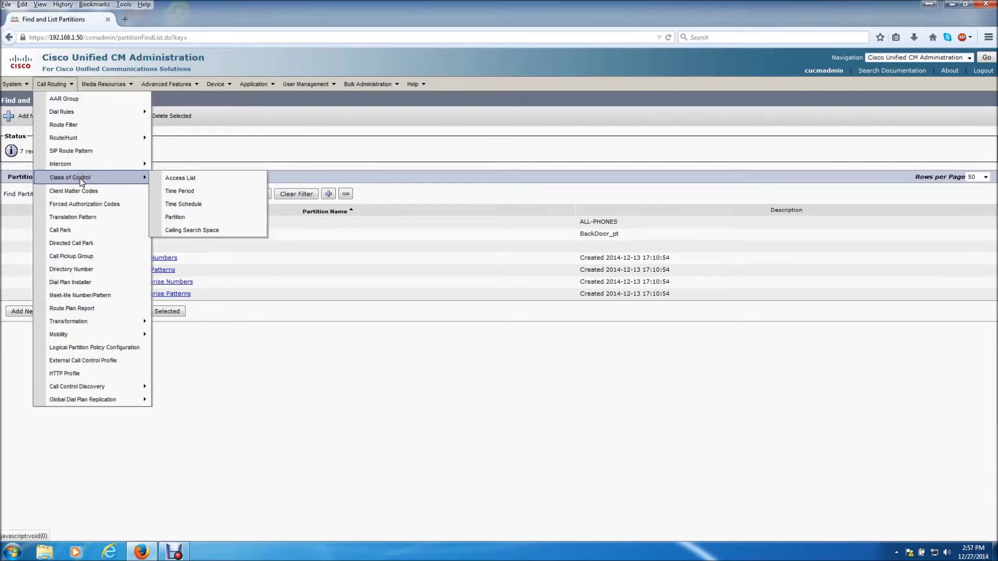
Step: Start a new calling search space named BackDoor_CSS
click(187, 230)
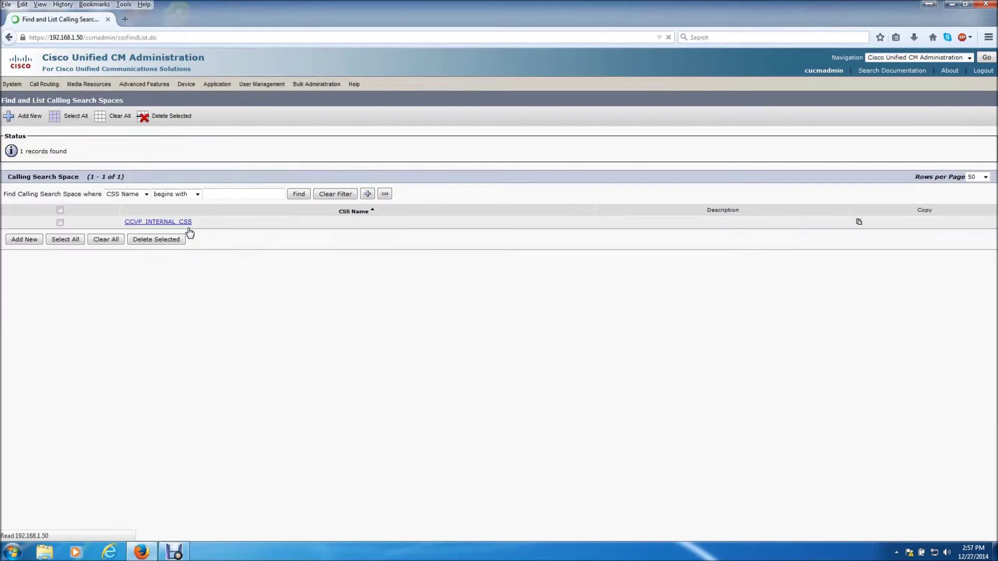
click(27, 242)
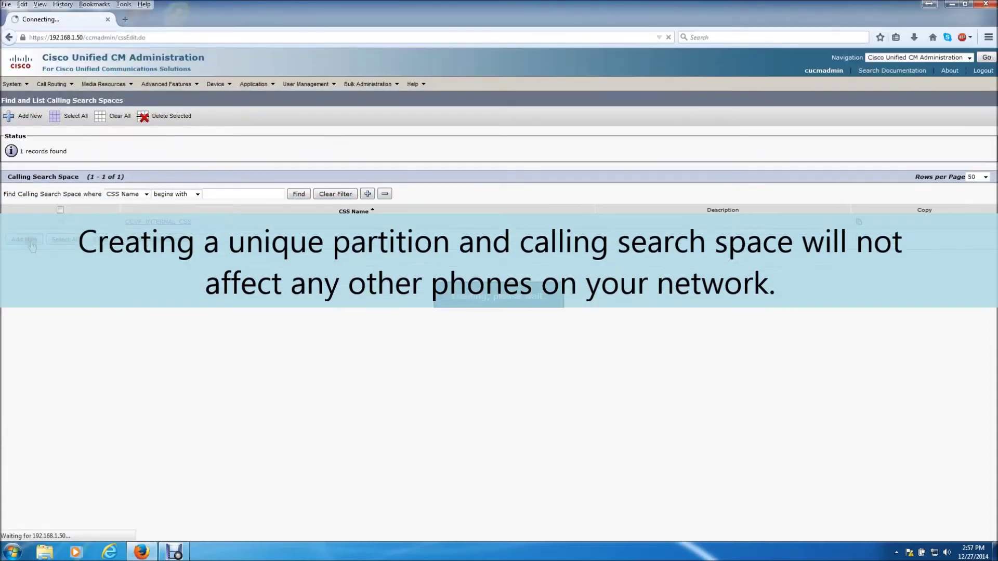
click(80, 188)
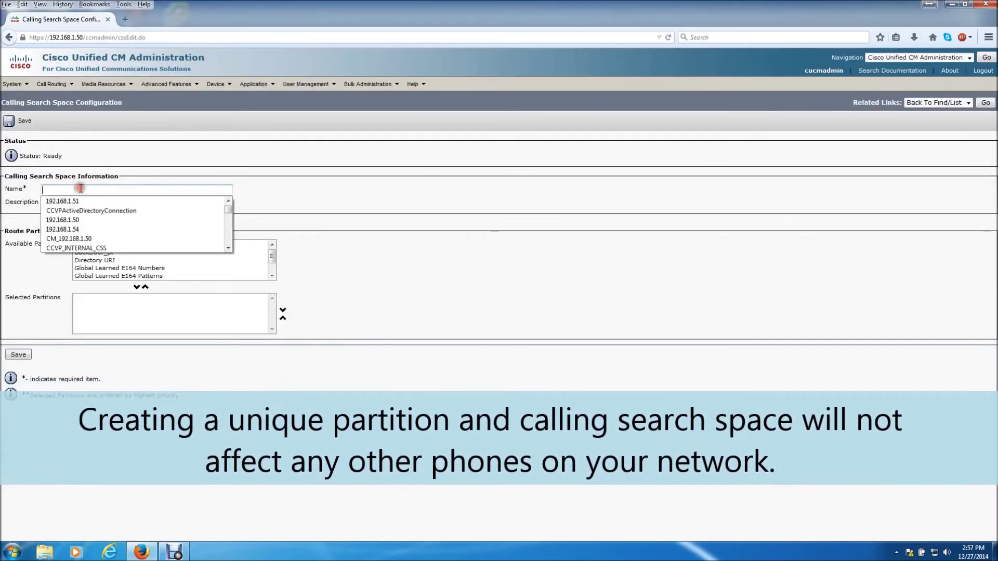
text(ba)
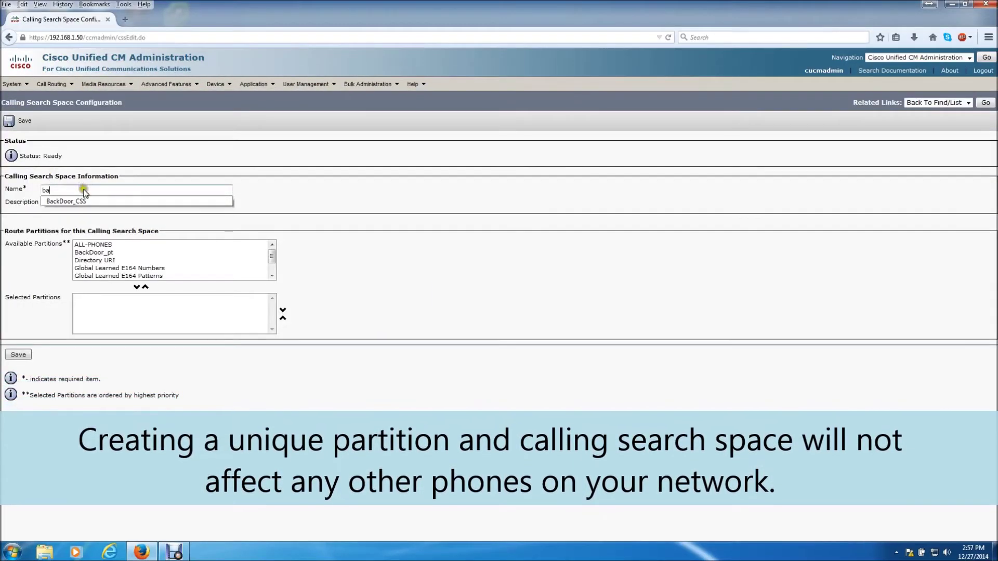
click(79, 201)
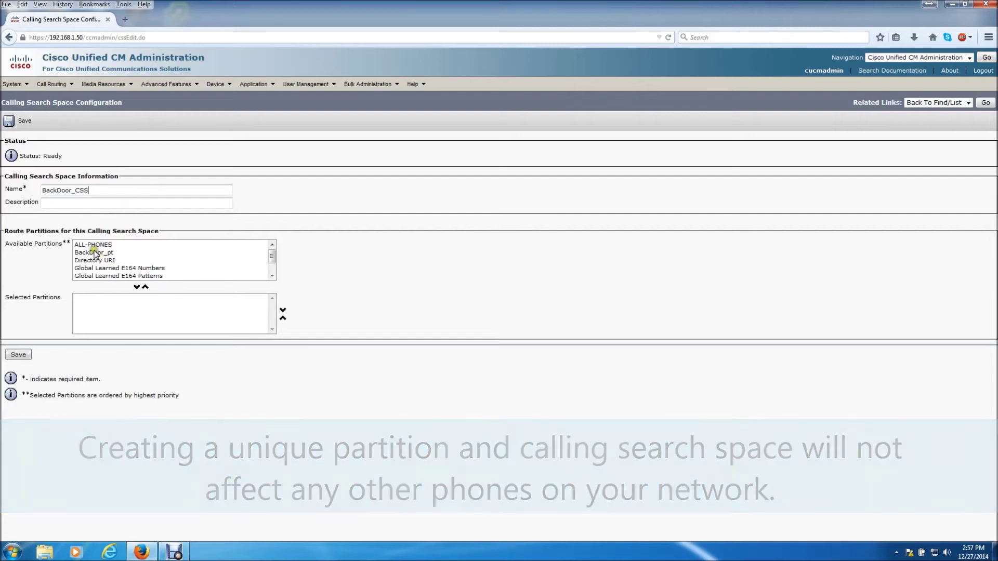
Step: Select BackDoor_pt then ALL-PHONES as its partitions and save BackDoor_CSS
click(101, 255)
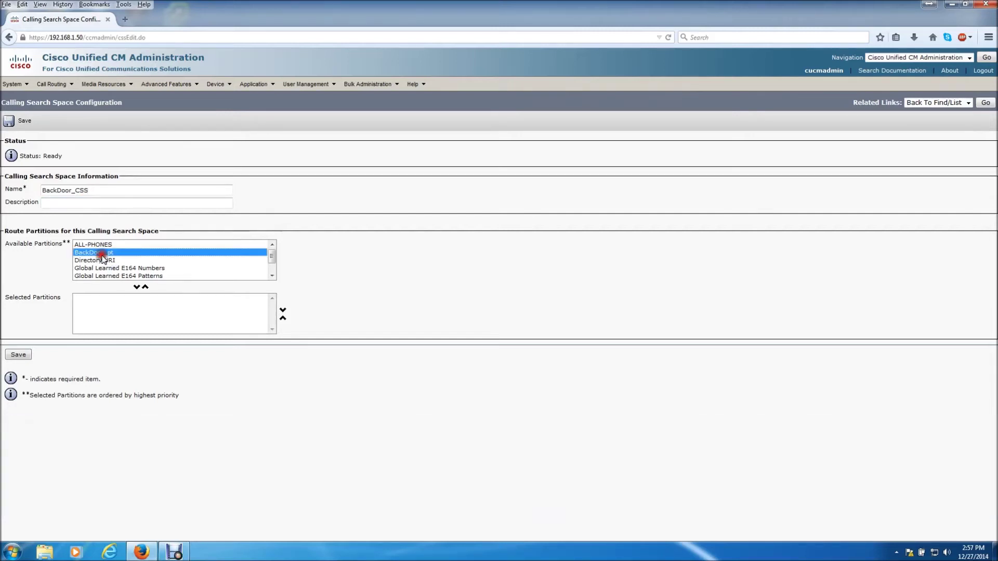
click(137, 287)
click(92, 245)
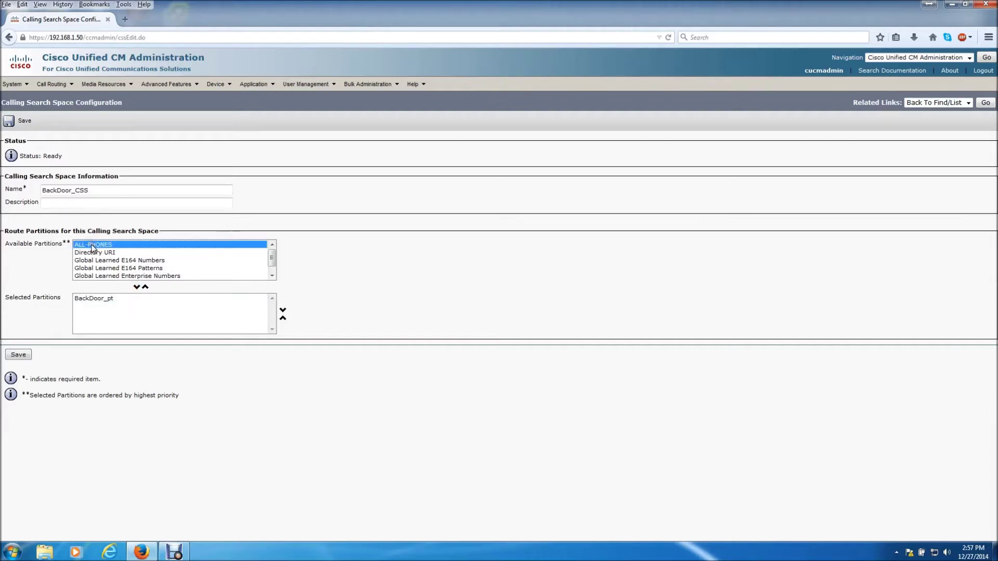
click(136, 288)
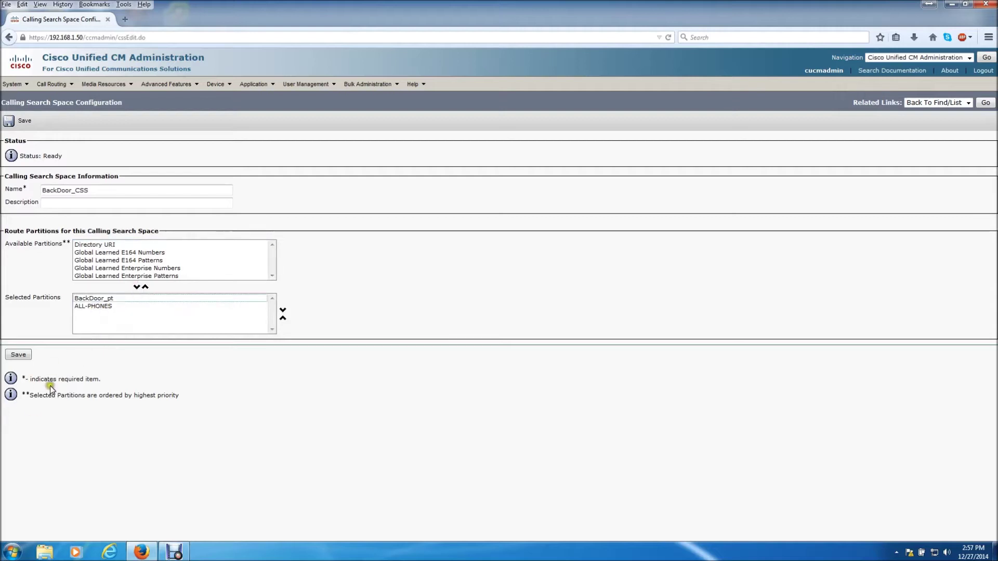
click(19, 358)
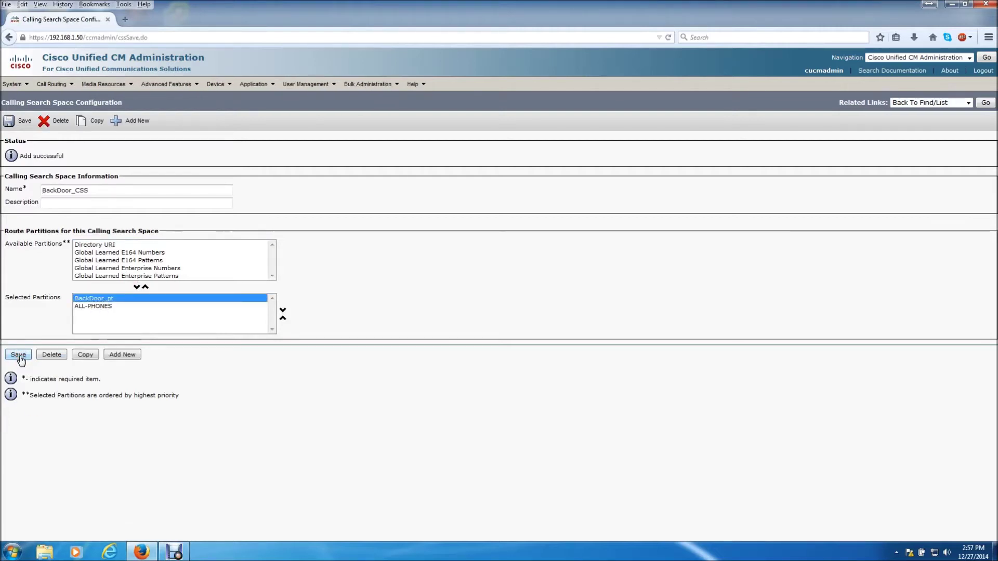
mouse_move(53, 84)
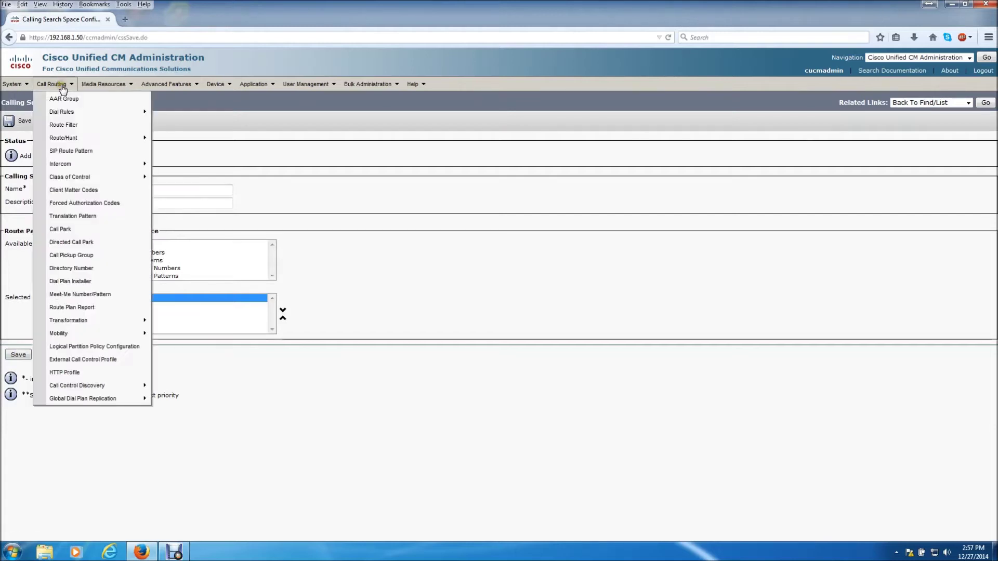
click(73, 217)
Step: Begin a new translation pattern with partition BackDoor_pt and calling search space BackDoor_CSS
click(40, 225)
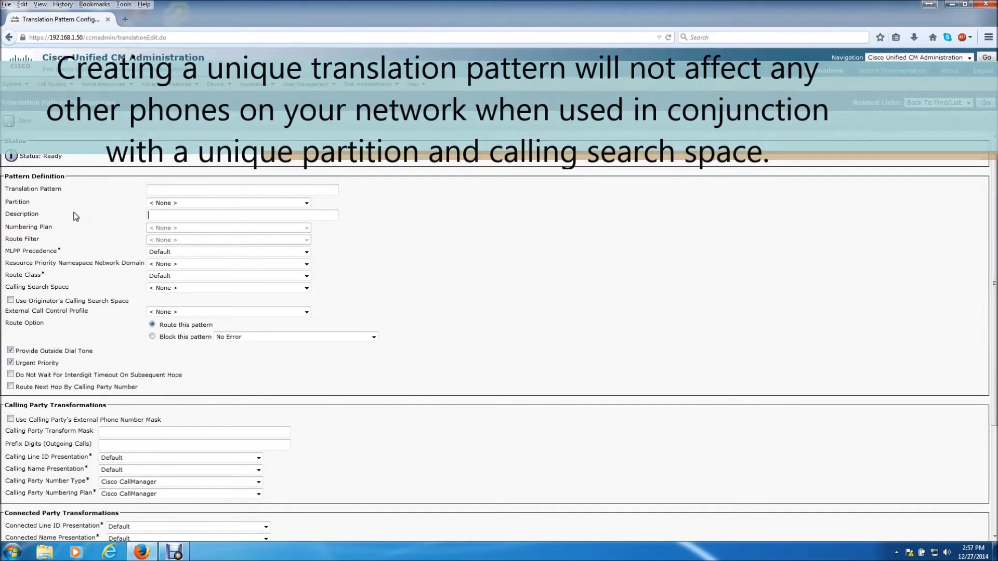
click(160, 190)
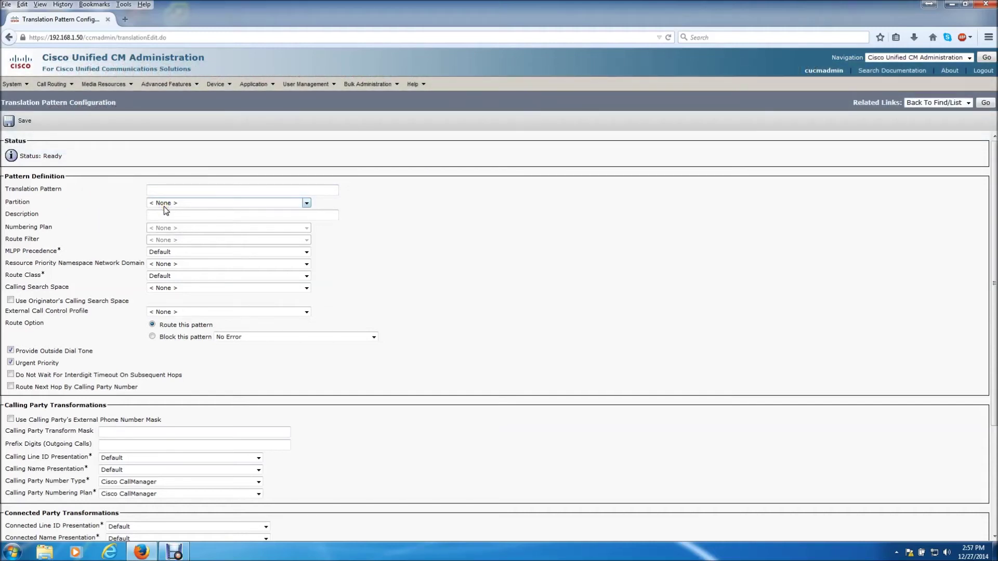
click(164, 206)
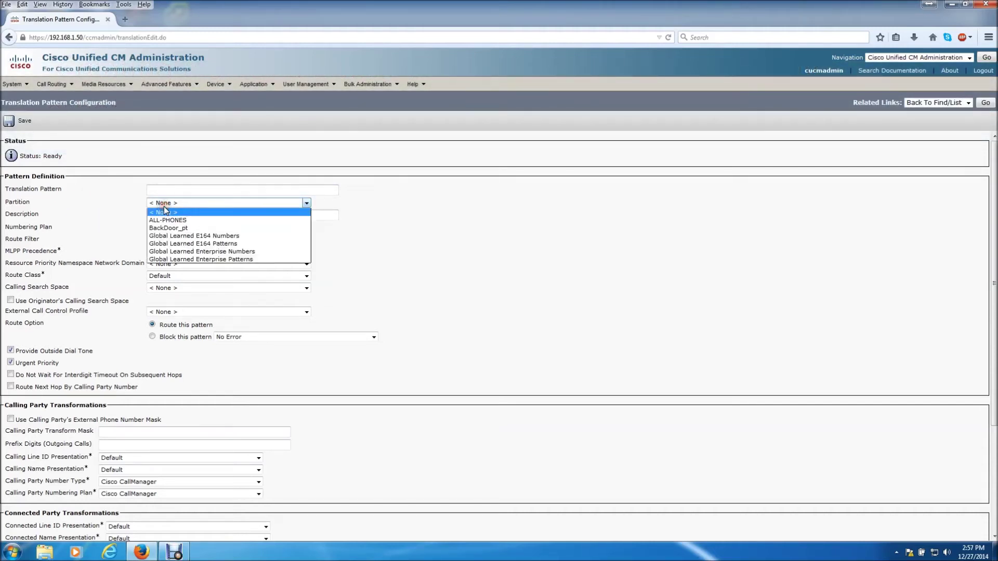
click(177, 229)
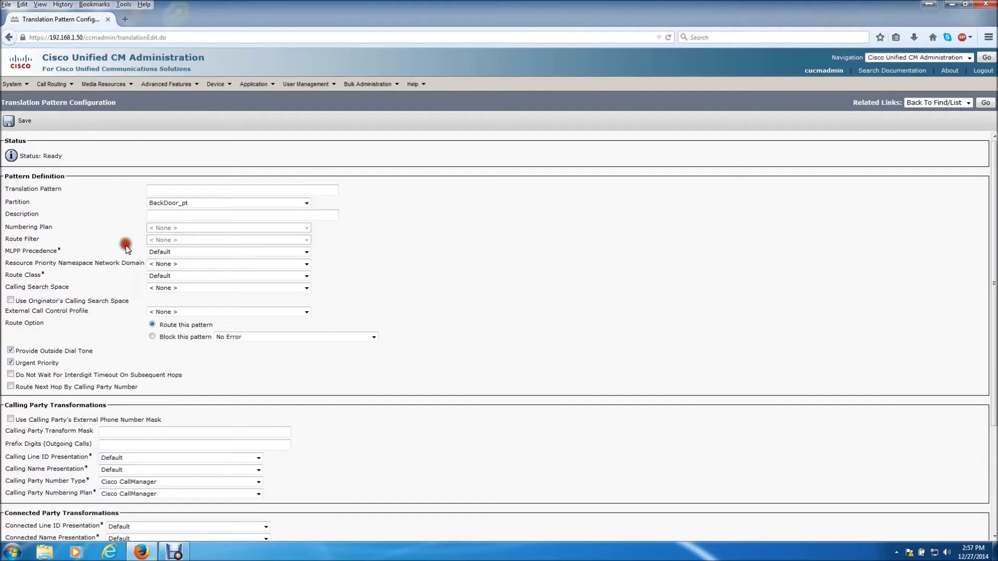
click(187, 288)
click(204, 306)
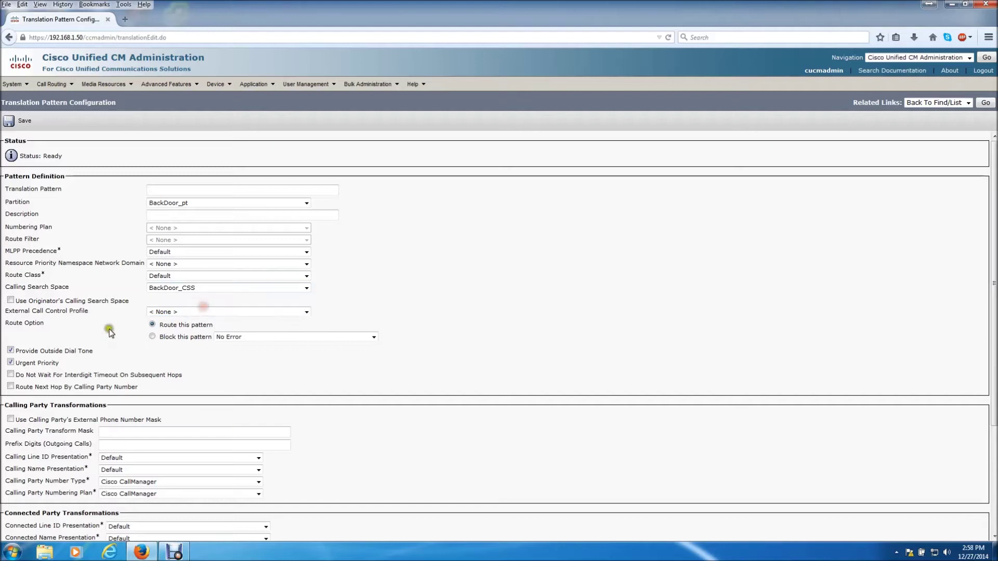
scroll(109, 333, down, 3)
scroll(109, 333, down, 1)
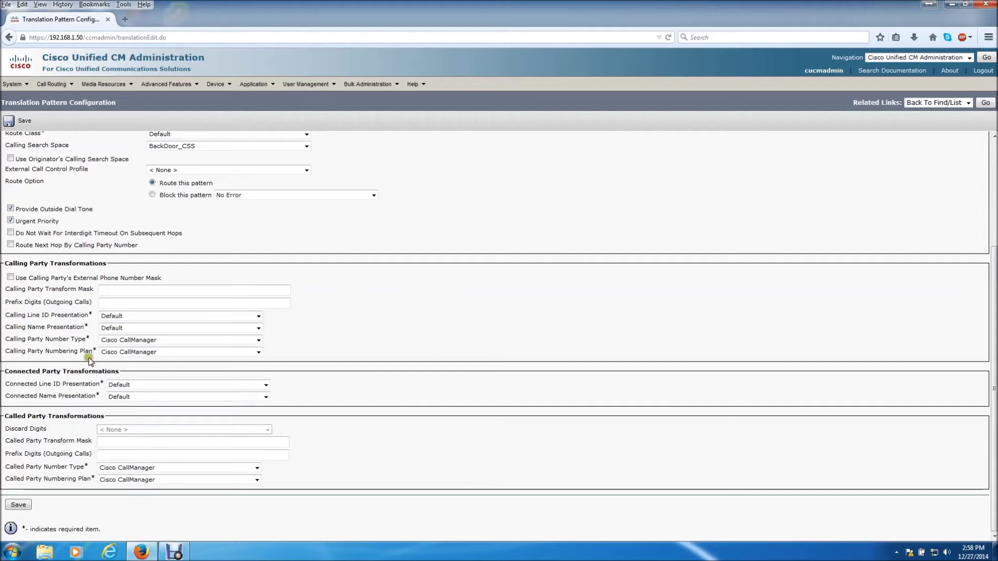
scroll(86, 354, up, 3)
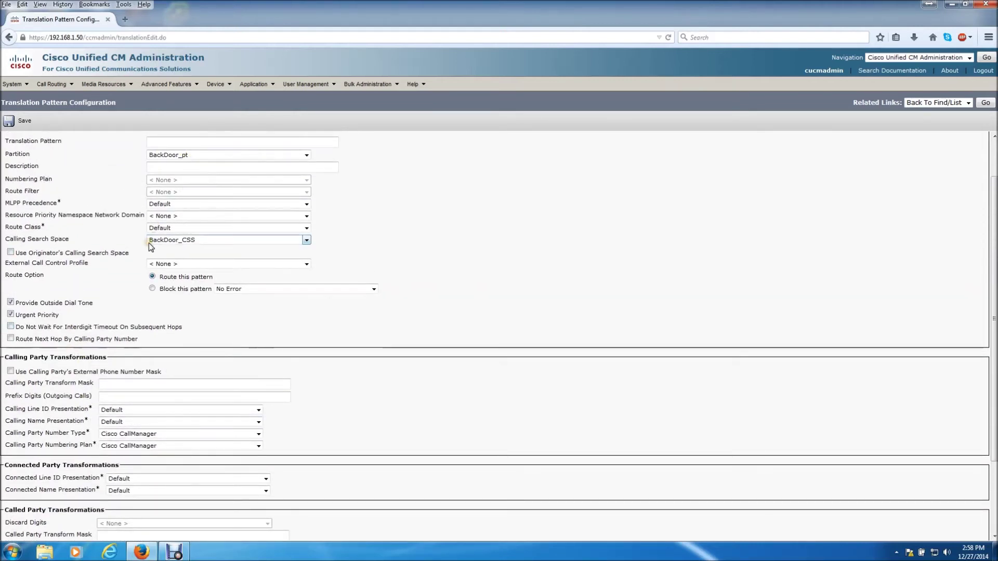
scroll(121, 344, down, 3)
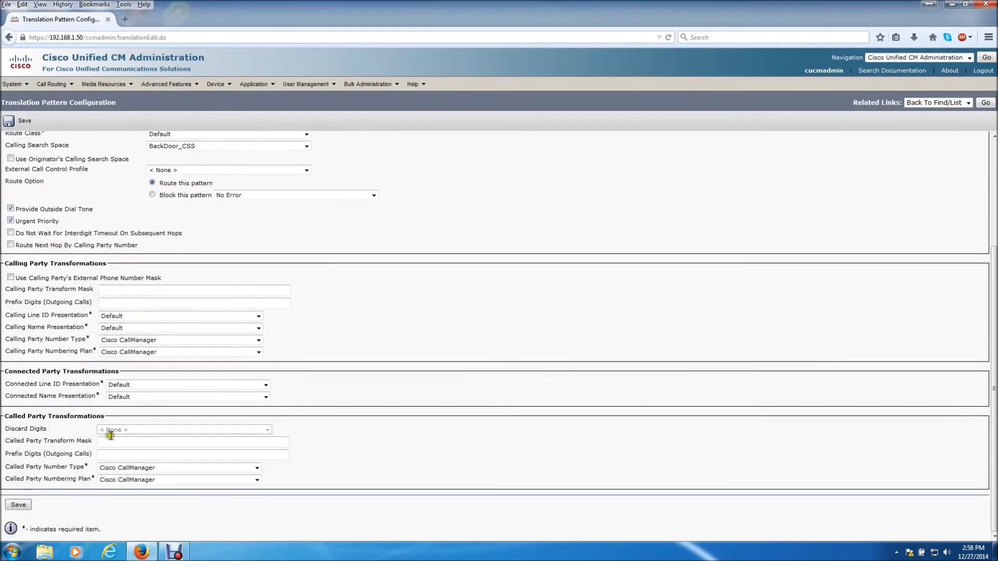
Step: Set Called Party Transform Mask to 1005, save the pattern, and go to Device > Phone
click(114, 441)
text(1005)
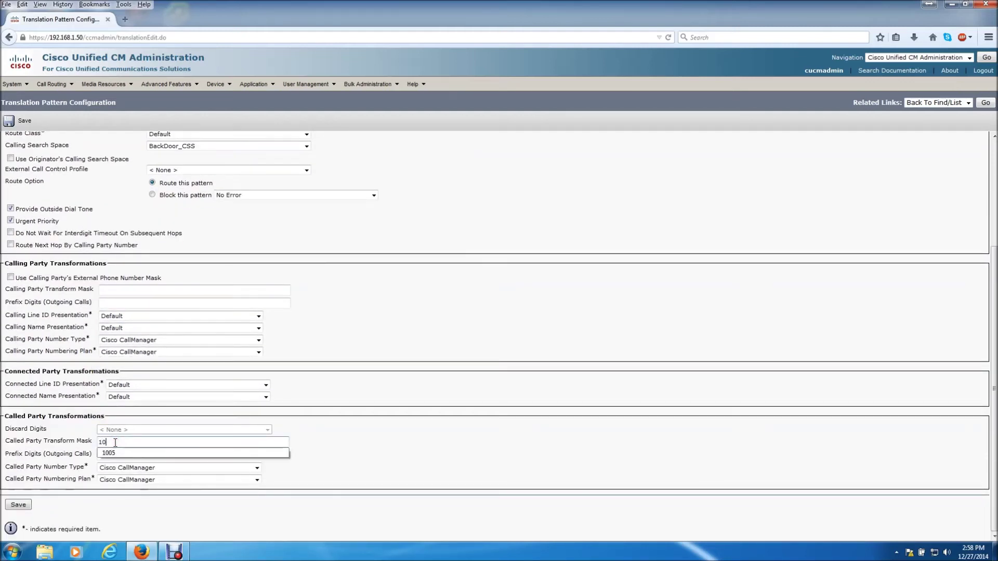
click(17, 123)
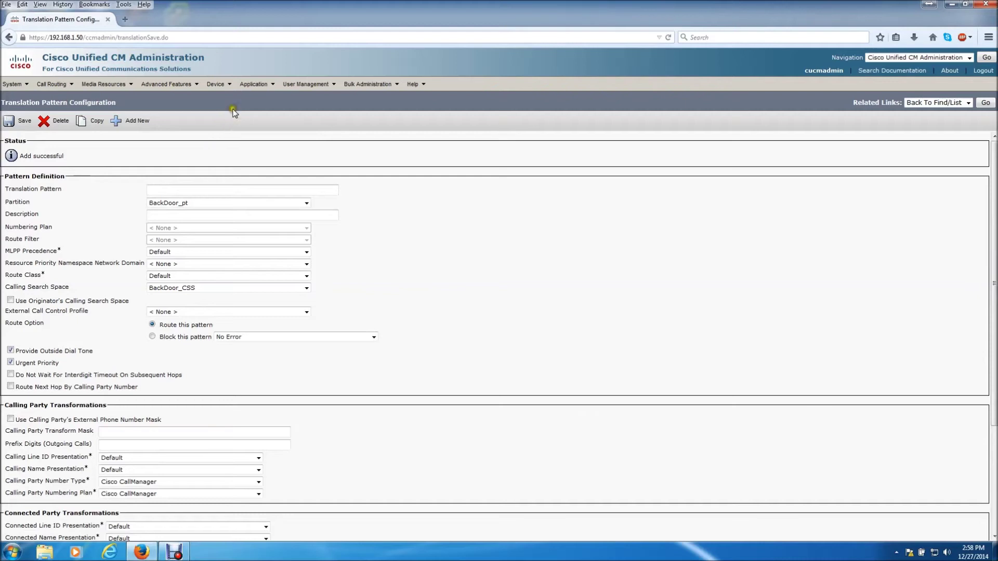
mouse_move(215, 84)
click(244, 141)
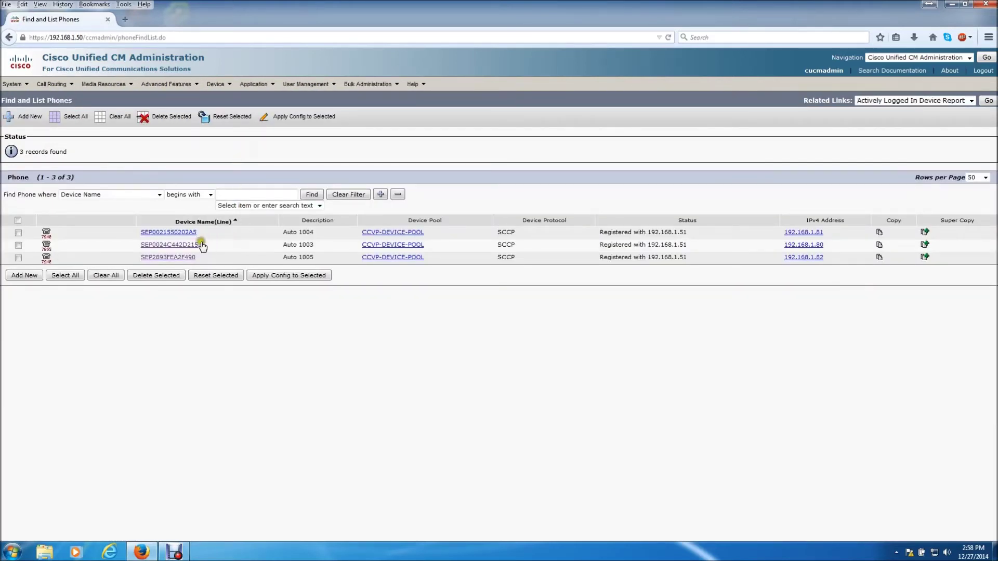
Step: Assign BackDoor_CSS to phone 1003 (SEP0024C442D215), save, and confirm the Apply Config alert
click(169, 245)
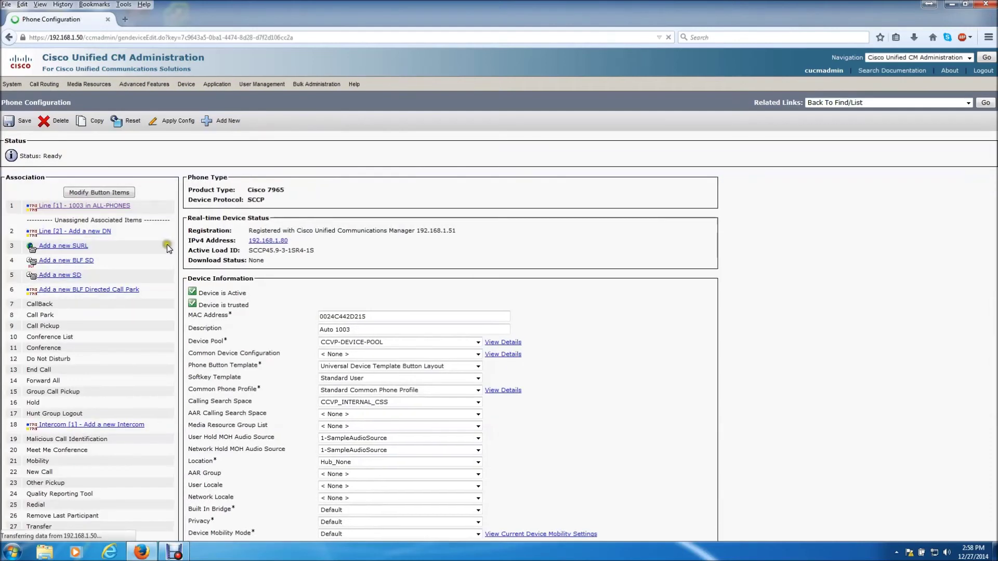
click(332, 402)
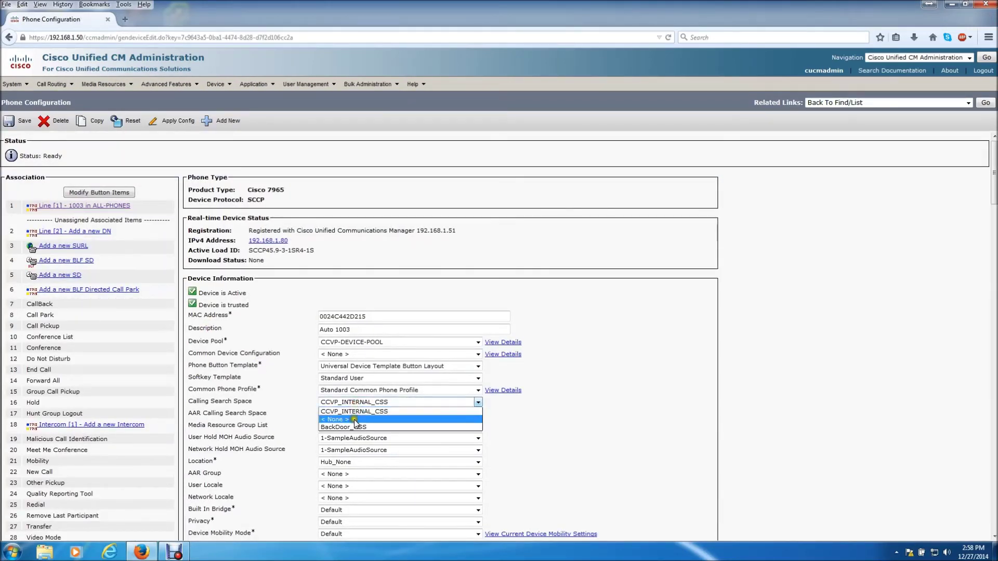
click(353, 427)
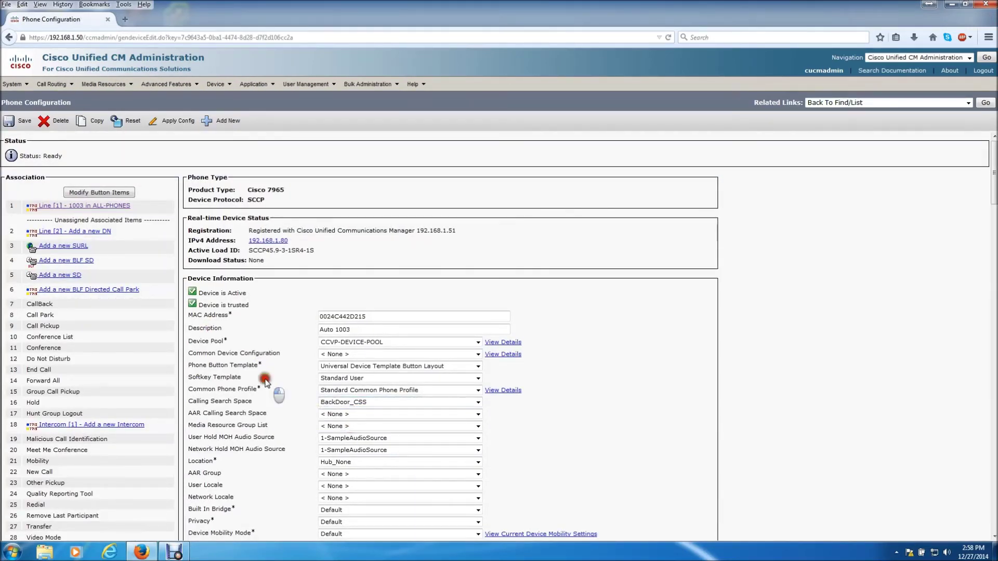
click(21, 122)
click(556, 247)
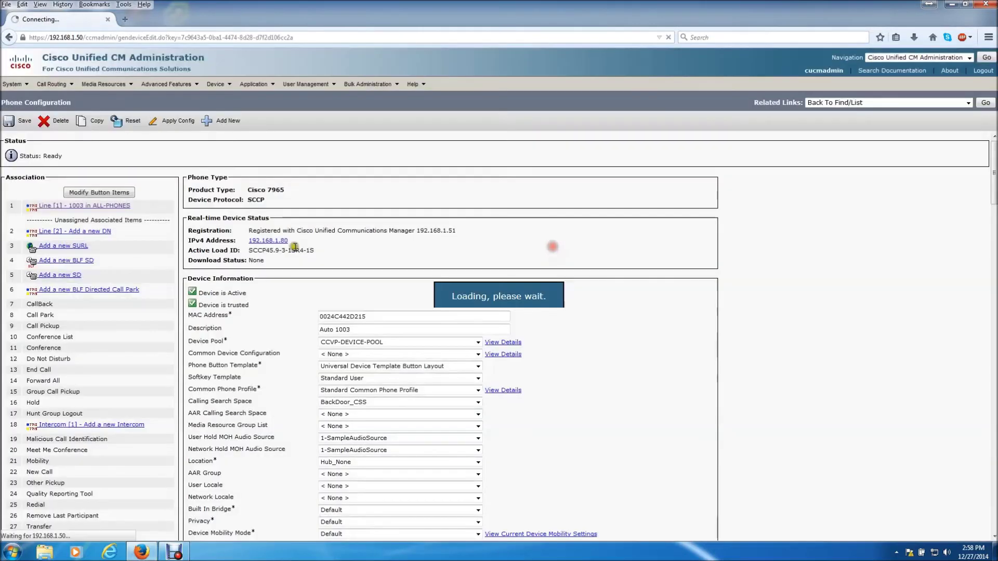
click(96, 209)
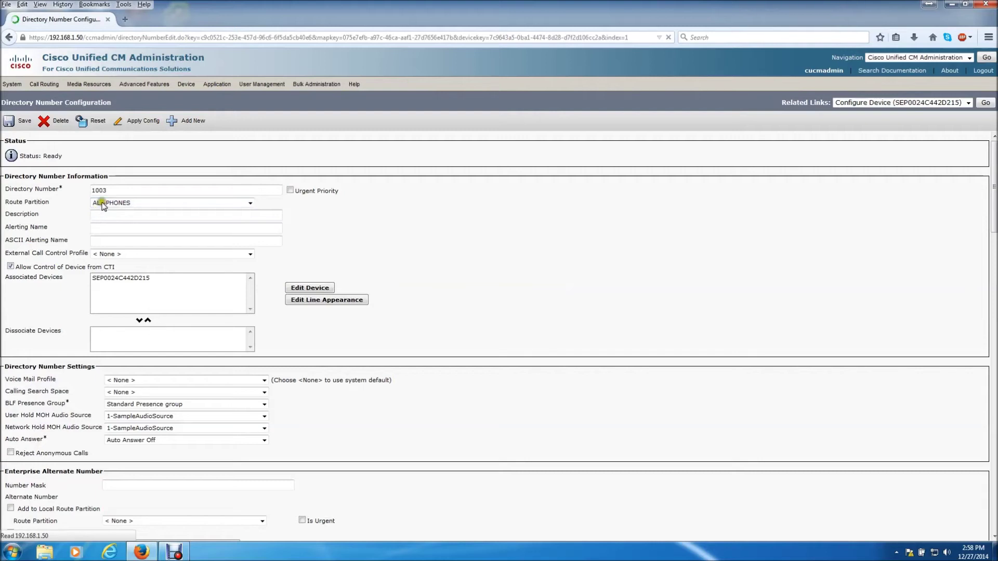
Step: Set line 1003's route partition to BackDoor_pt, save, and restart the phone via Reset
click(102, 203)
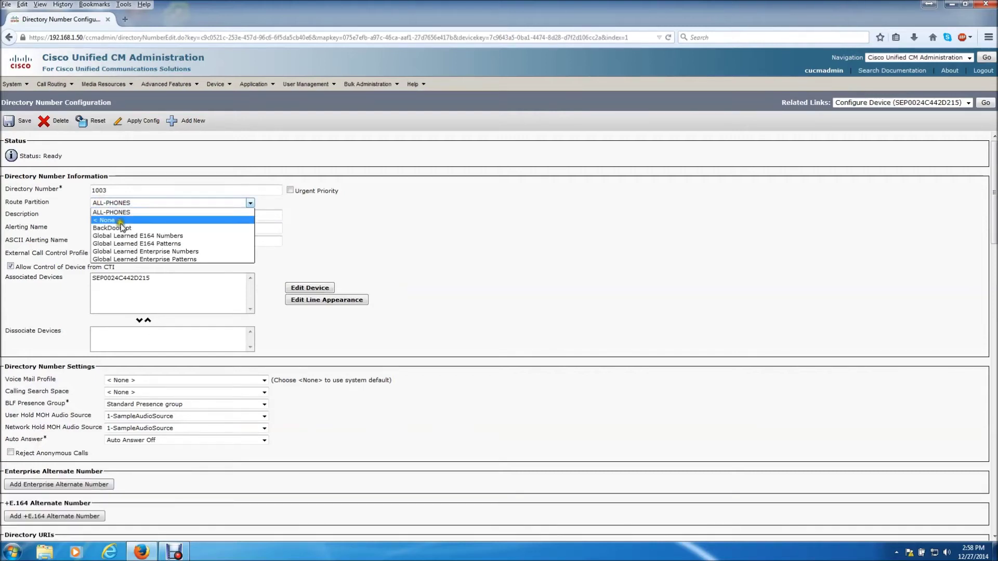
click(120, 227)
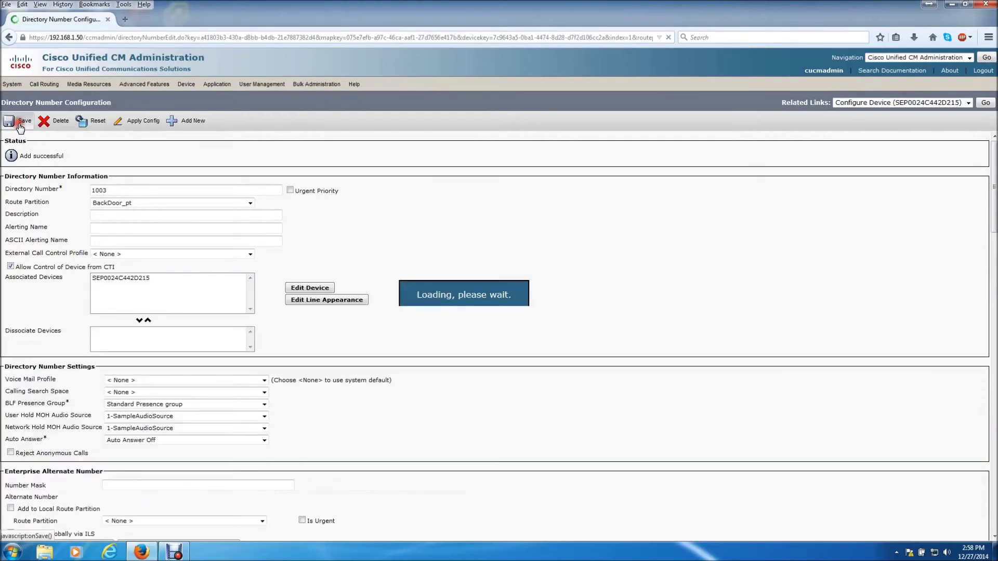
click(93, 123)
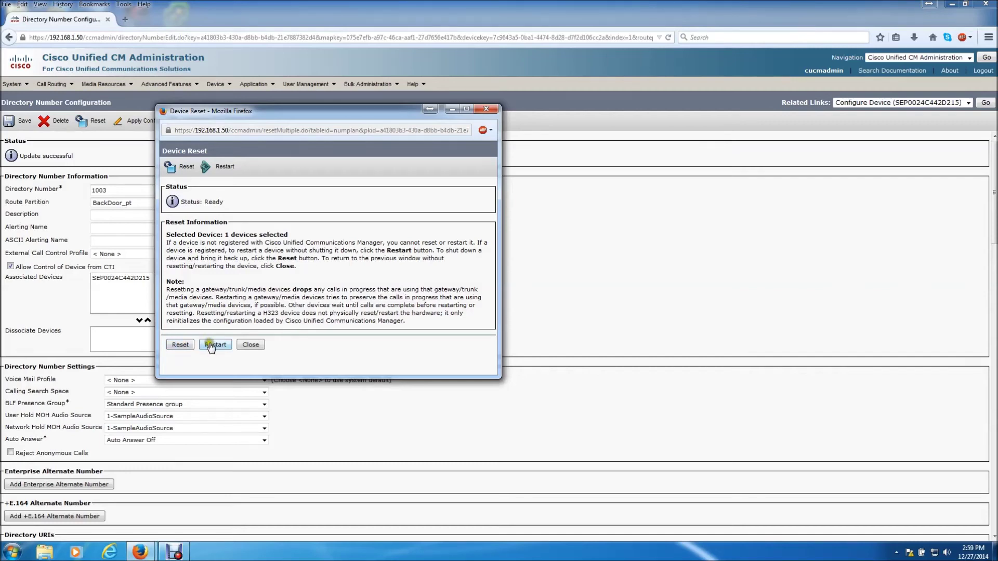
click(211, 346)
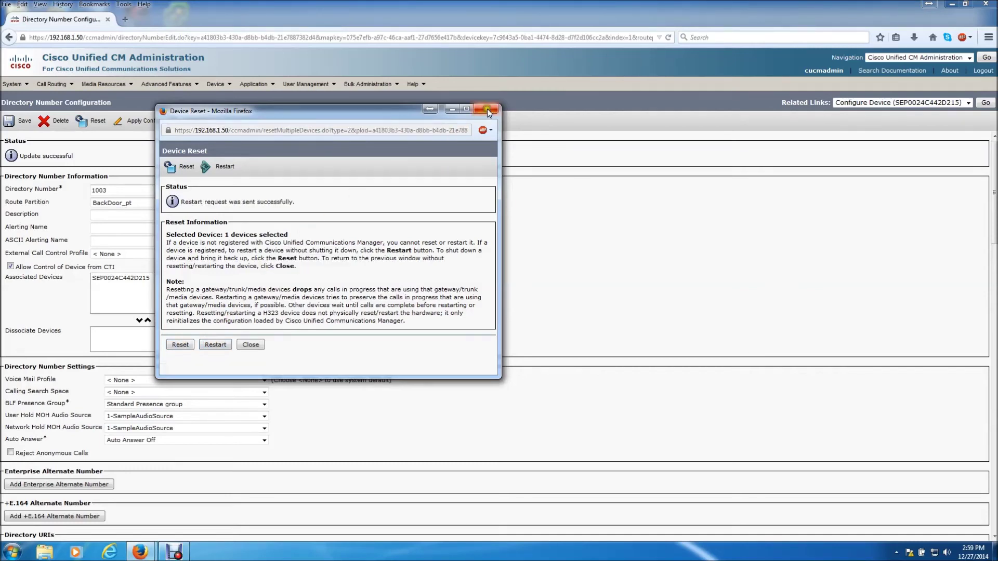
click(488, 111)
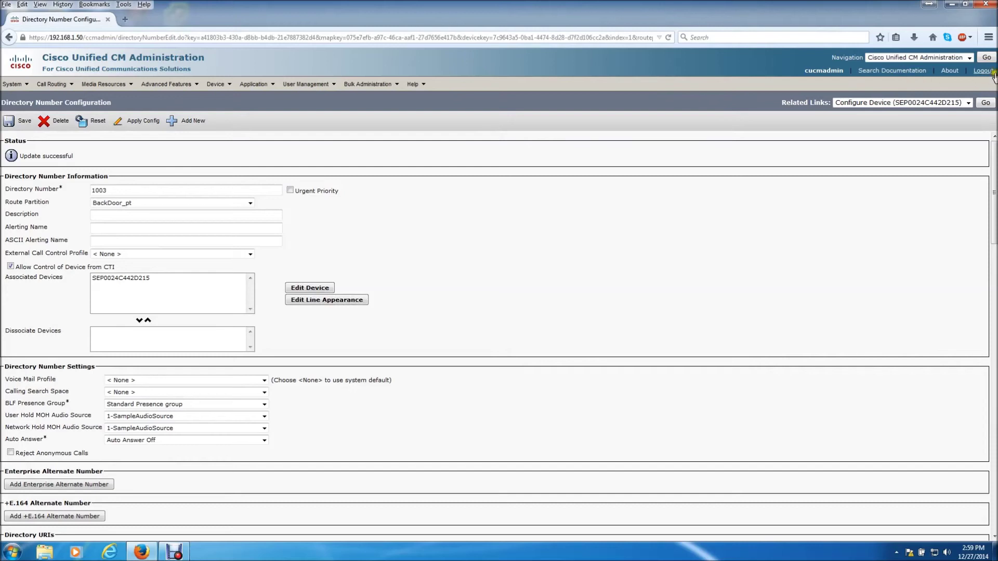
mouse_move(216, 85)
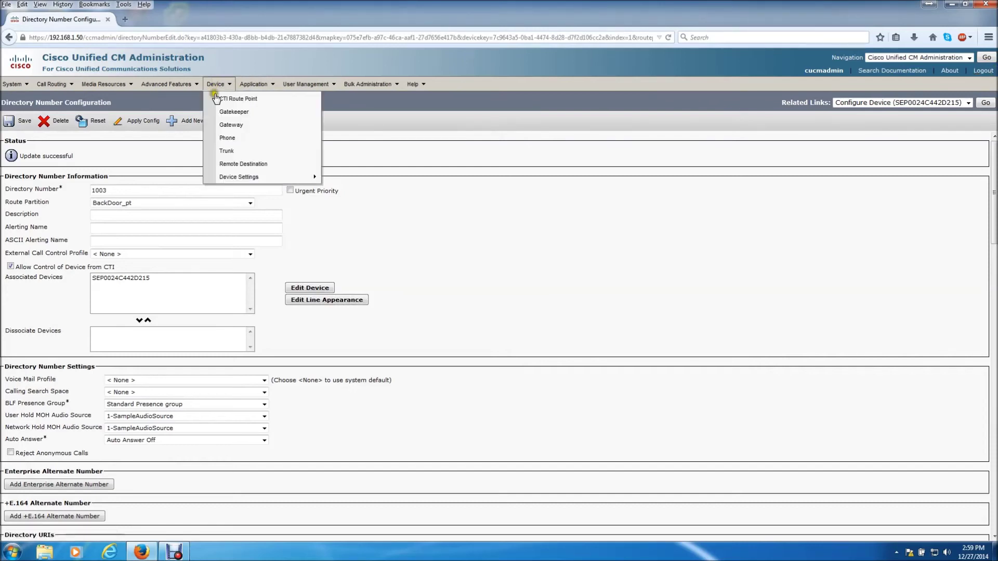
Step: Return to the phone list showing registered lines 1003, 1004 and 1005
click(240, 138)
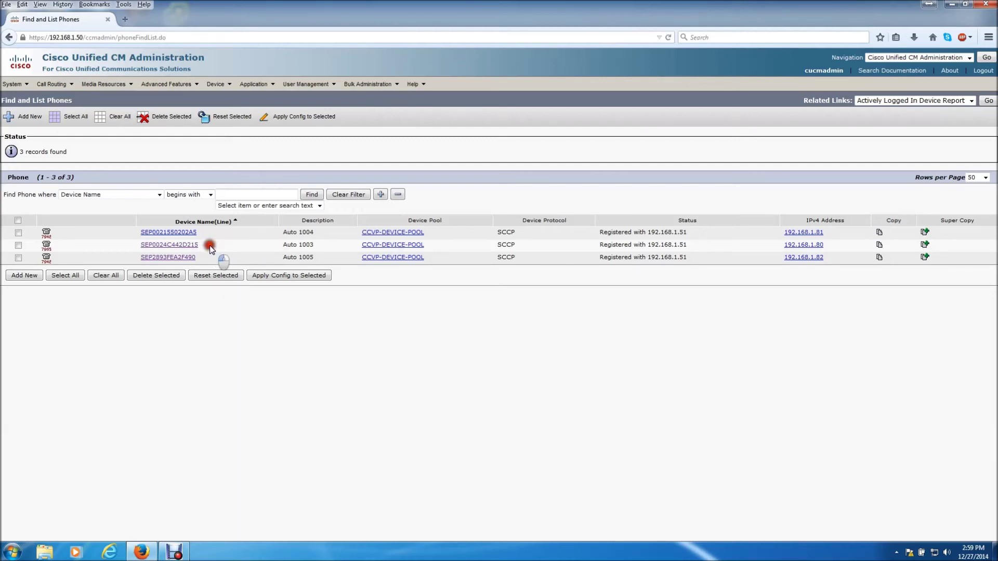
double_click(178, 248)
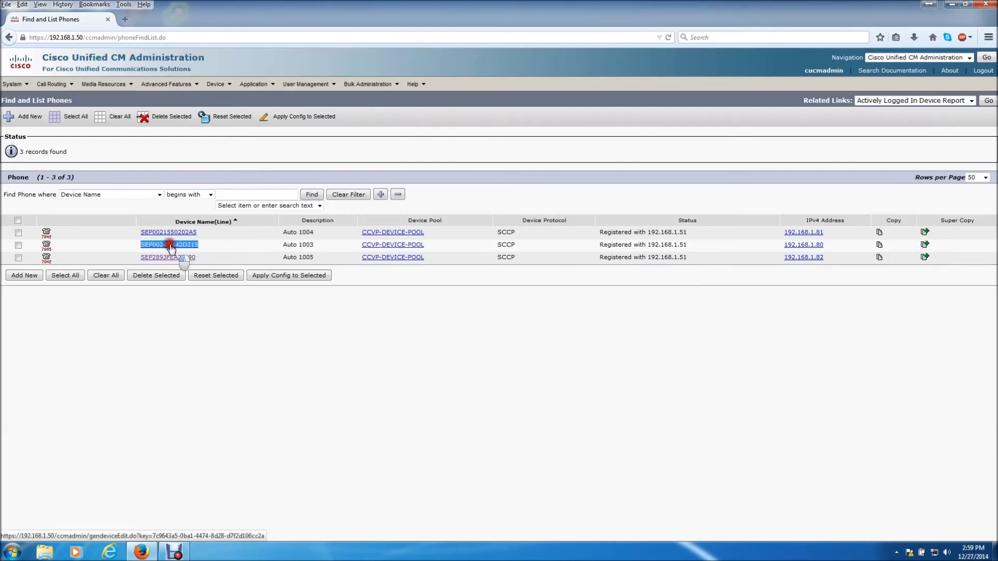